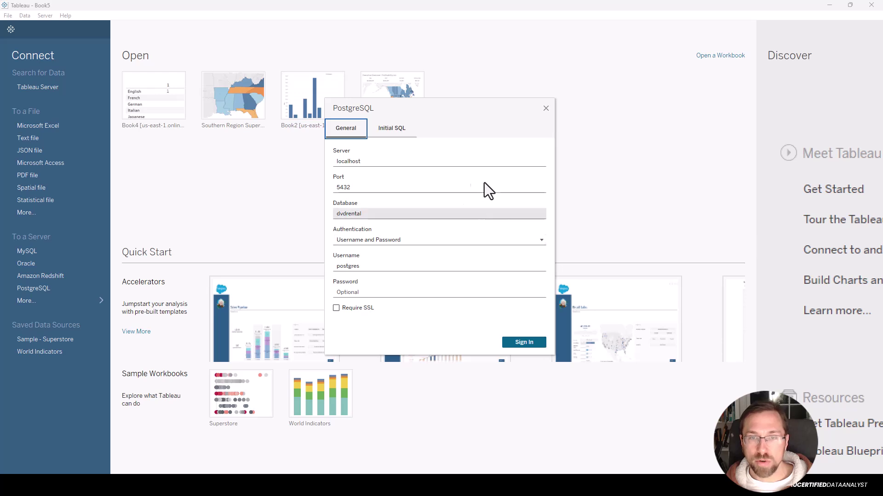
# Sign in to dvdrental, add the staff table as the data source, and go to Sheet 1
pyautogui.click(531, 346)
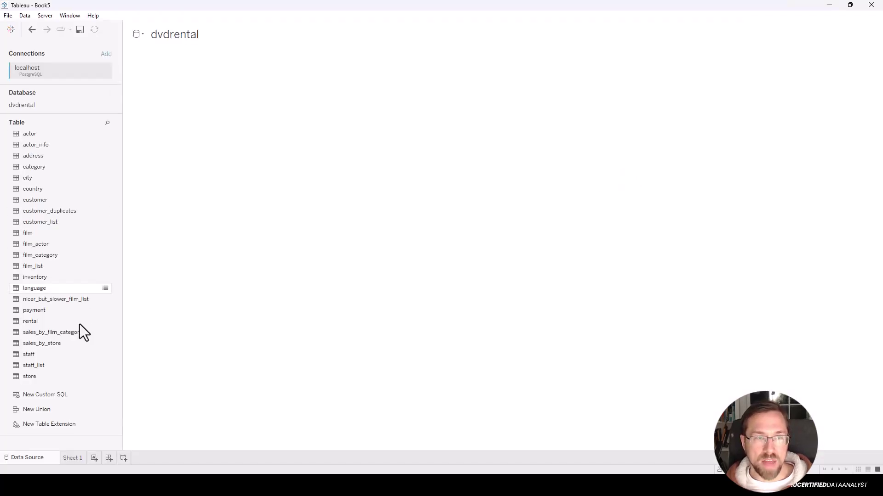
pyautogui.doubleClick(45, 356)
pyautogui.click(72, 459)
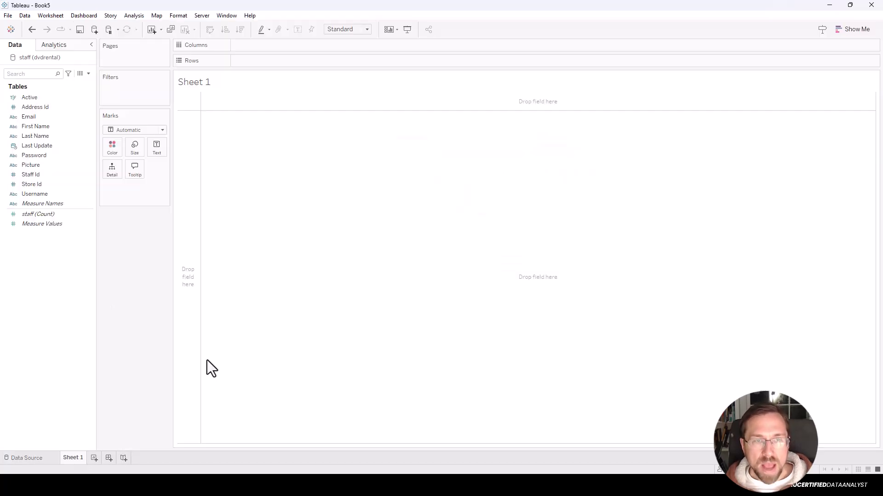
# Extract the staff data source and save it as staff (dvdrental).hyper in the Datasources folder
pyautogui.click(204, 16)
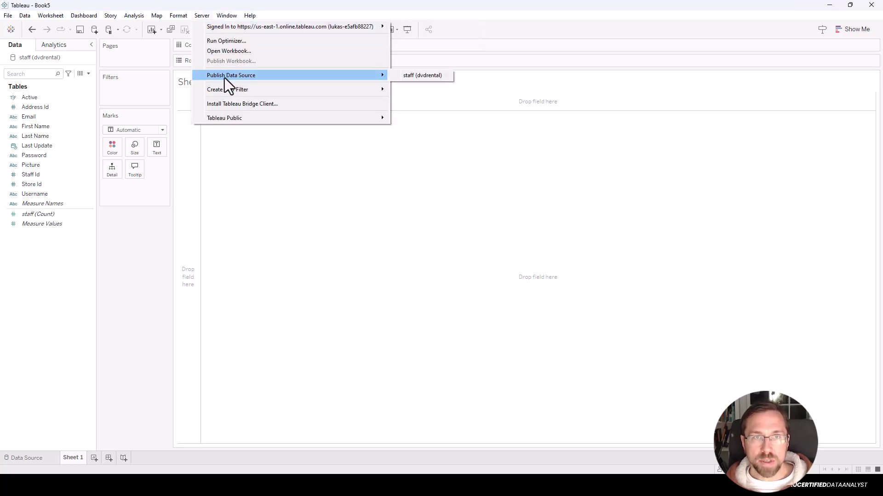
pyautogui.rightClick(55, 55)
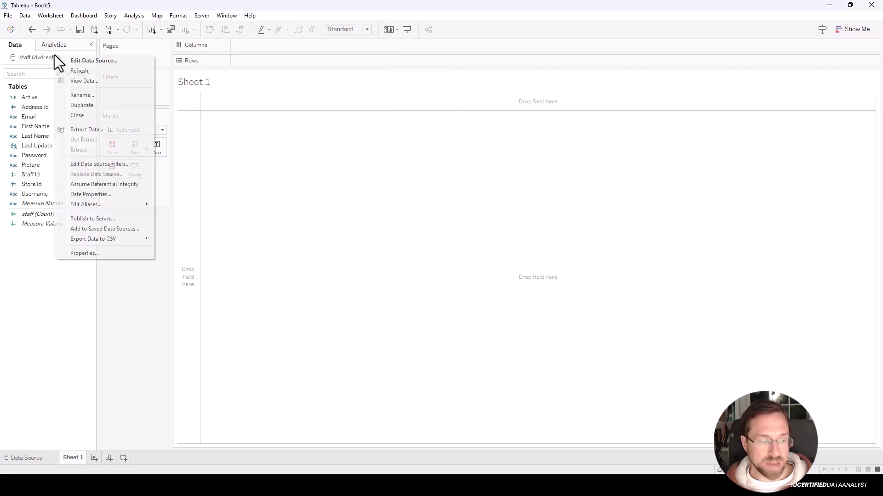
pyautogui.click(111, 130)
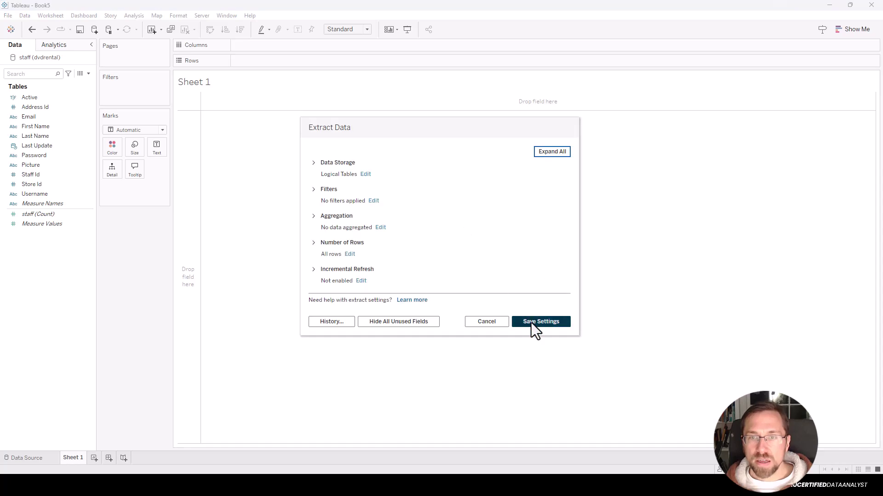
pyautogui.click(544, 321)
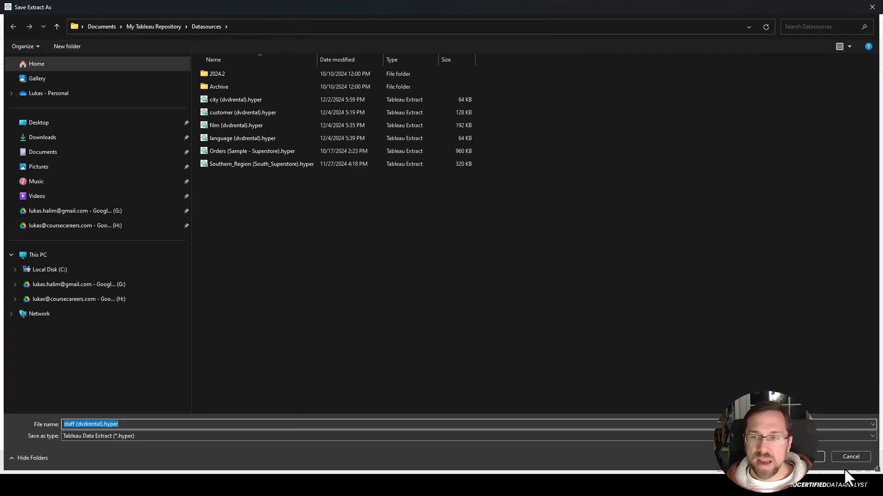
pyautogui.click(843, 465)
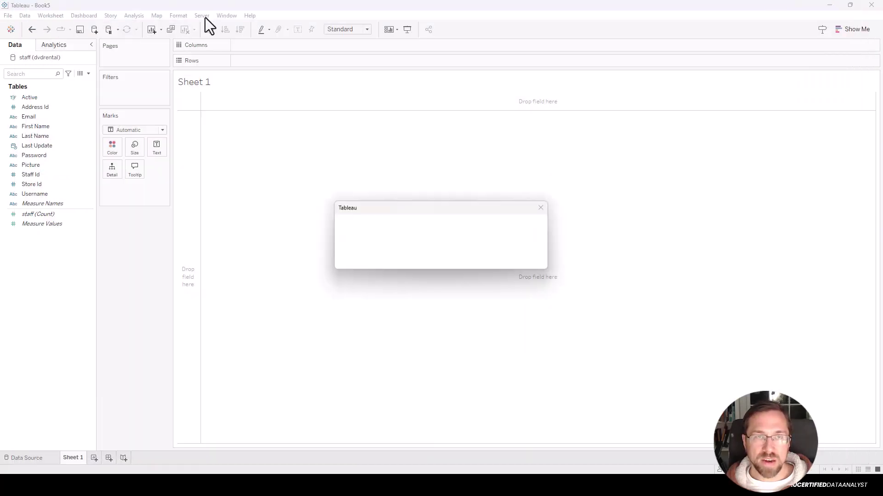
pyautogui.click(441, 248)
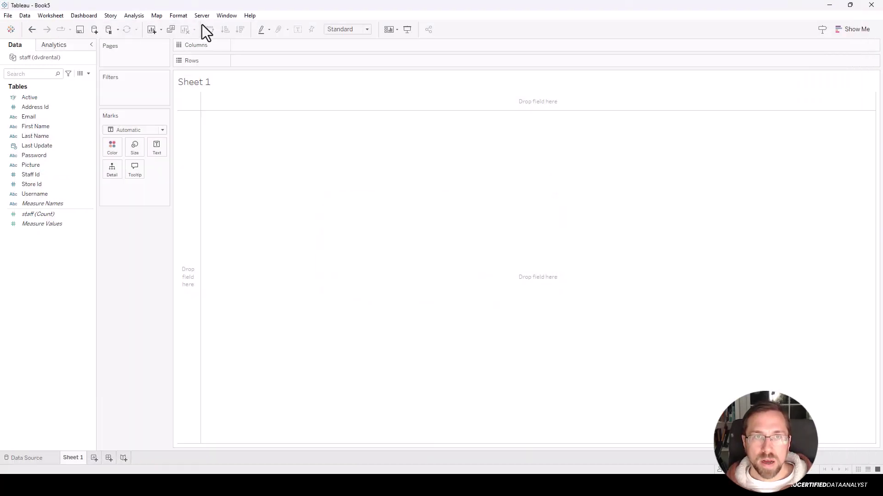
pyautogui.click(202, 16)
# Publish staff (dvdrental) to Tableau Cloud with authentication set to Allow refresh access
pyautogui.moveTo(248, 75)
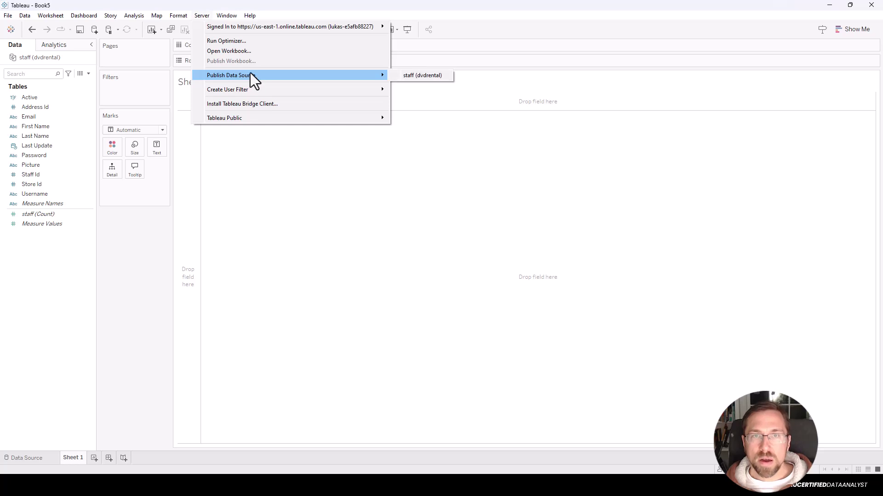
pyautogui.click(422, 74)
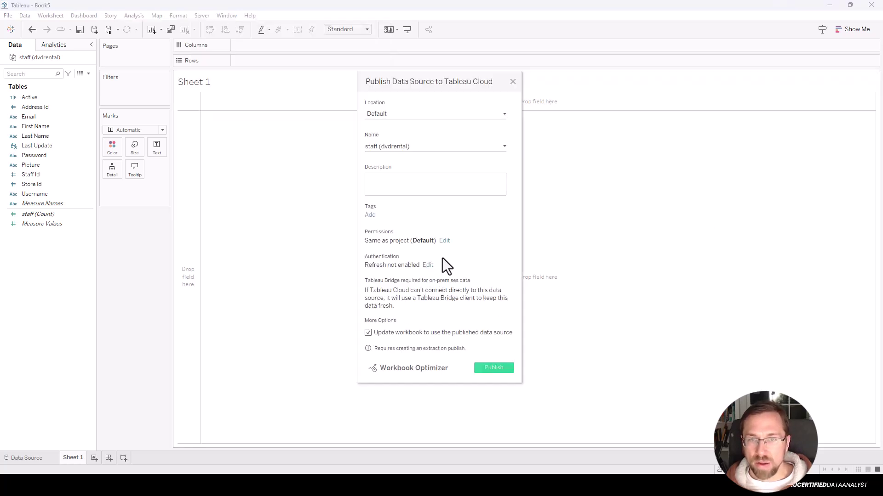
pyautogui.click(444, 240)
pyautogui.click(444, 241)
pyautogui.click(427, 265)
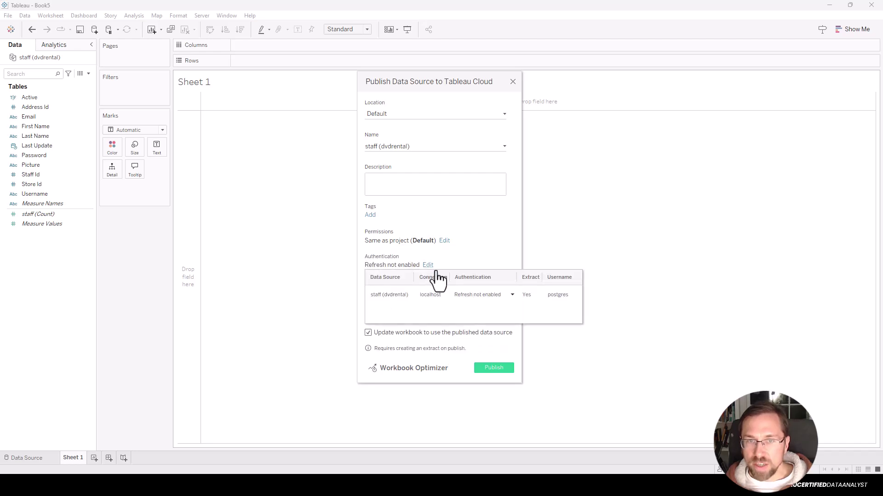
pyautogui.click(503, 294)
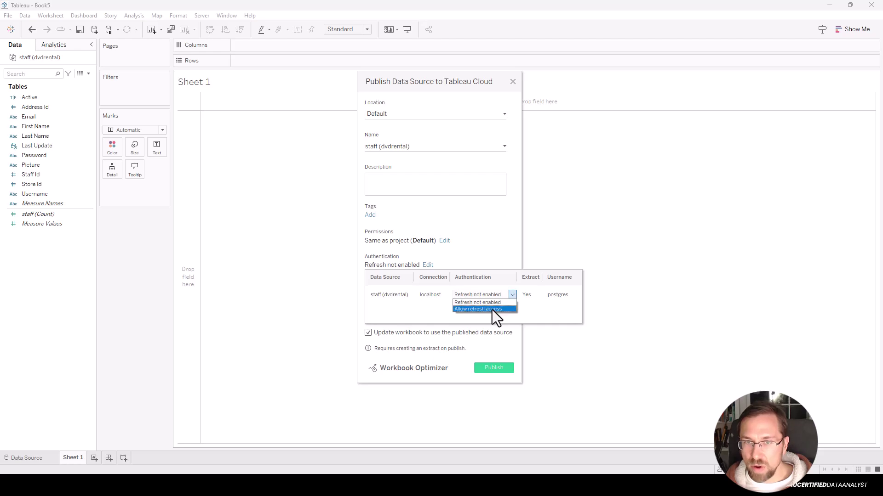
pyautogui.click(492, 309)
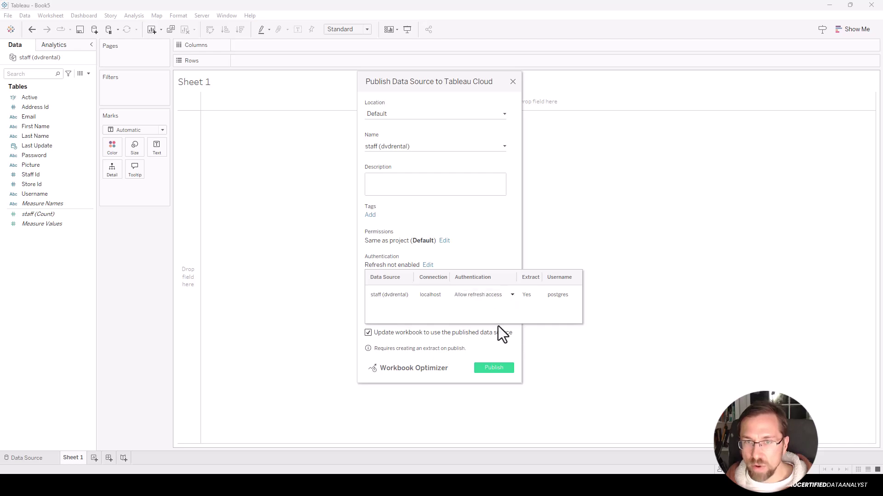
pyautogui.click(478, 269)
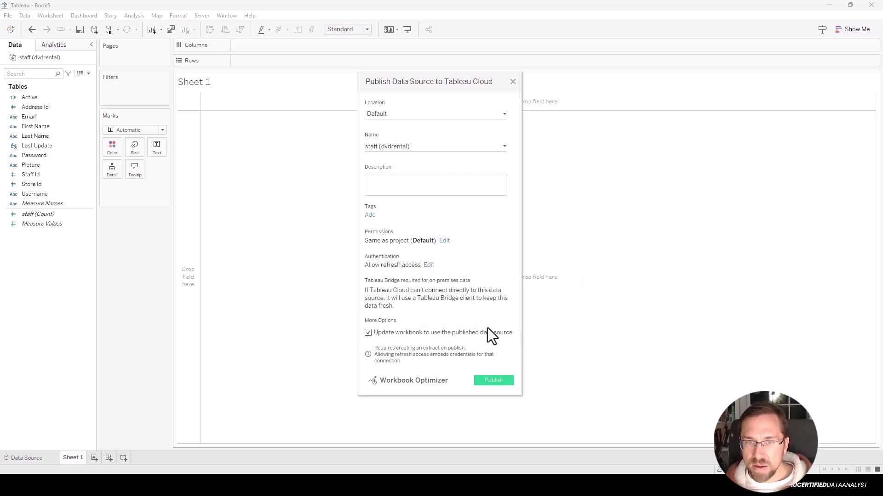
pyautogui.click(494, 381)
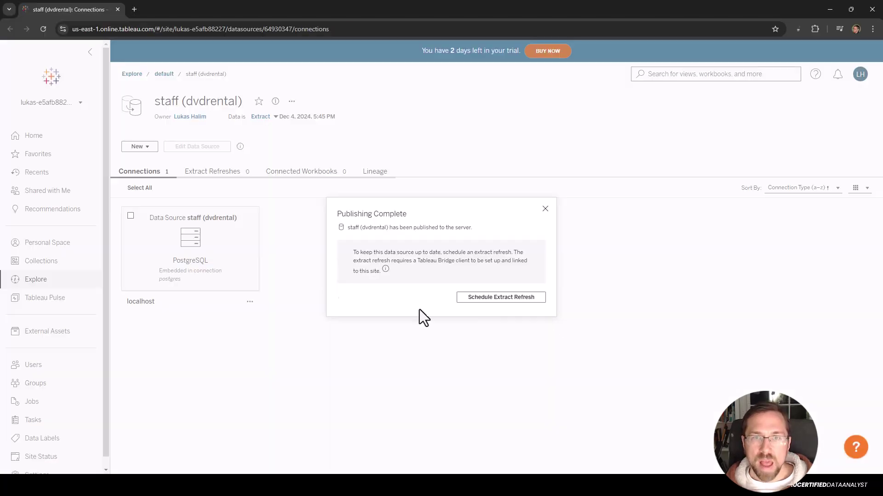
# Create a weekly Thursday extract refresh schedule for staff (dvdrental)
pyautogui.click(472, 299)
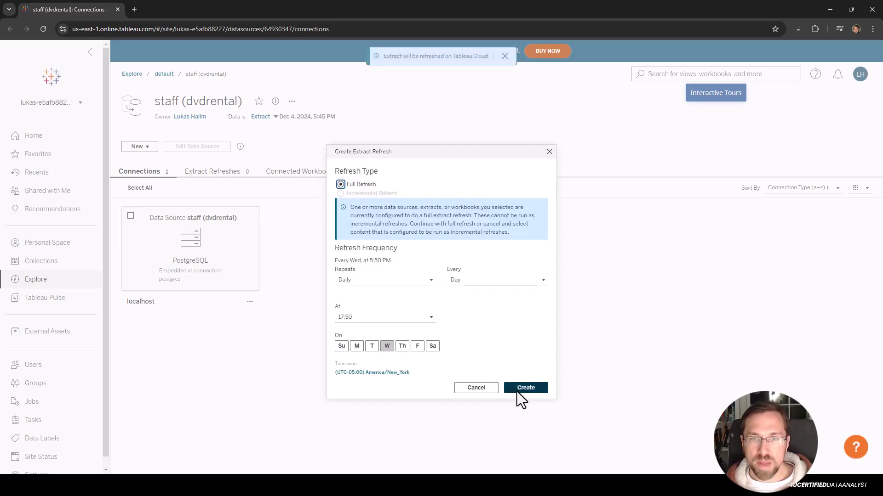
pyautogui.click(410, 282)
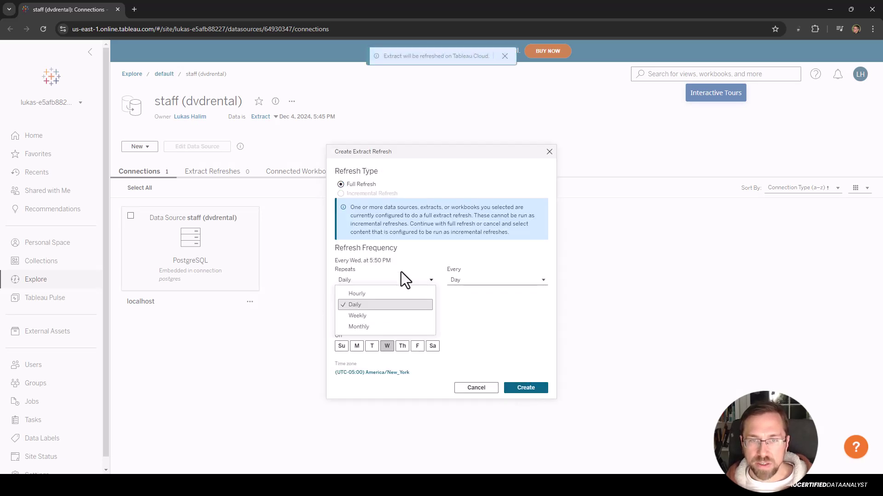
pyautogui.click(389, 315)
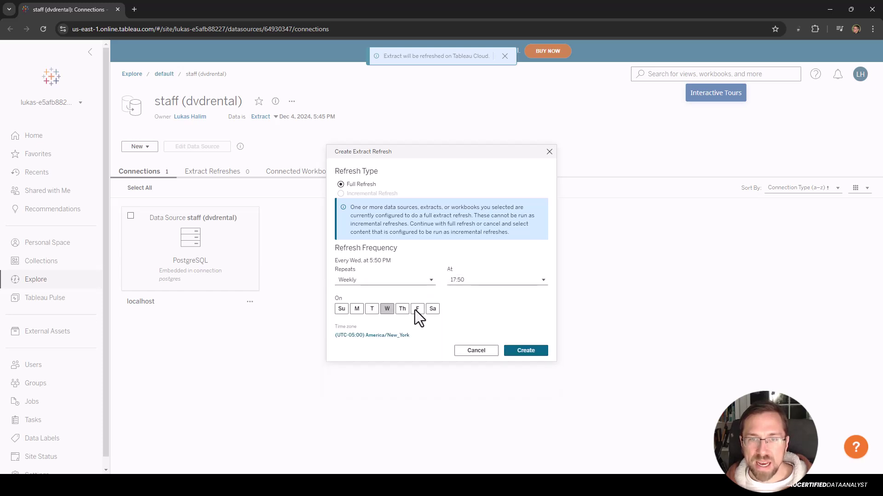
pyautogui.click(401, 309)
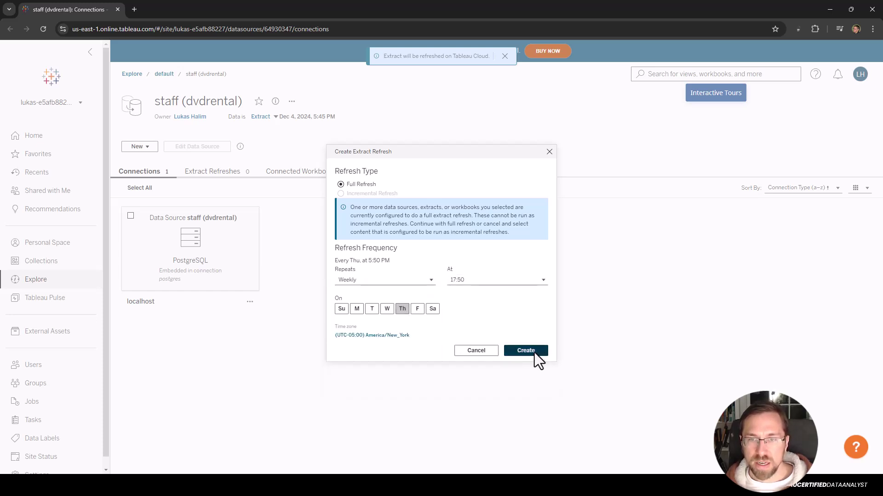
pyautogui.click(523, 352)
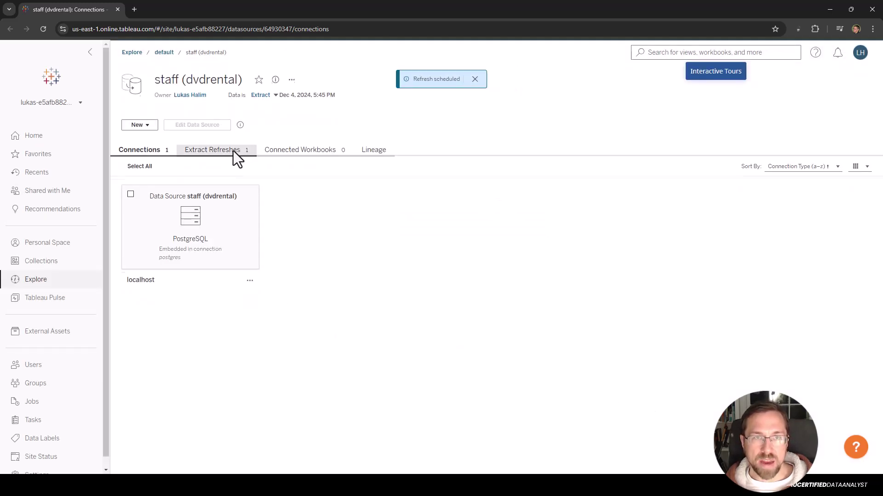
# Leave the Thursday refresh frequency unchanged and queue an immediate Run Now of the staff refresh
pyautogui.click(220, 172)
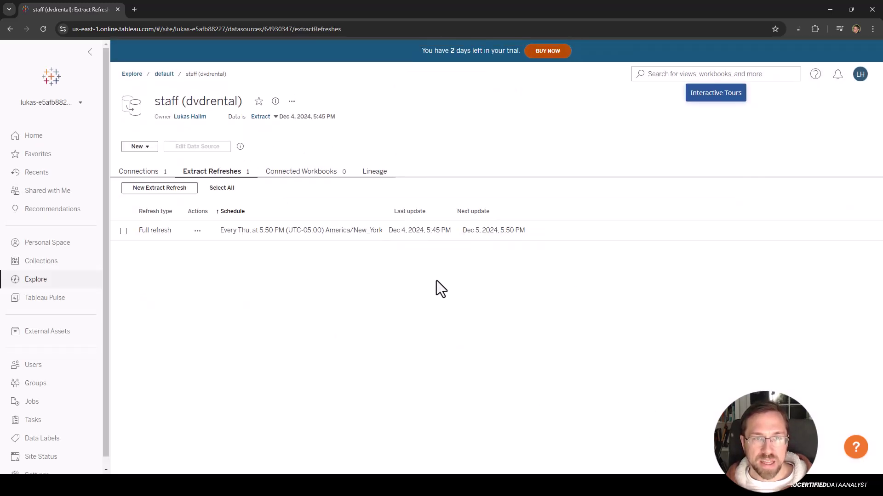
pyautogui.click(197, 231)
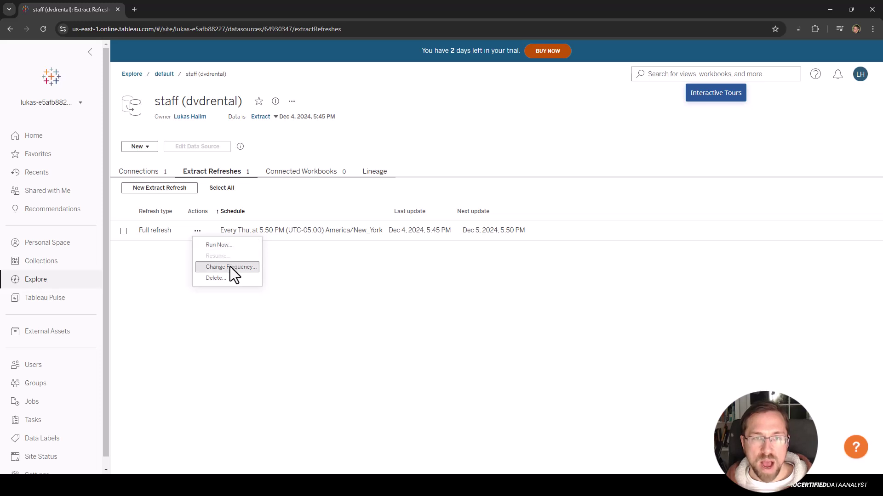
pyautogui.click(228, 266)
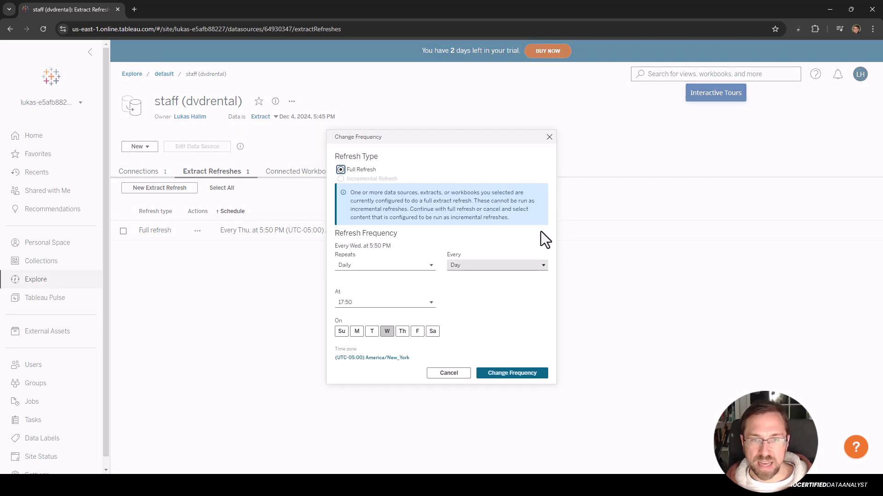
pyautogui.click(550, 137)
pyautogui.click(197, 231)
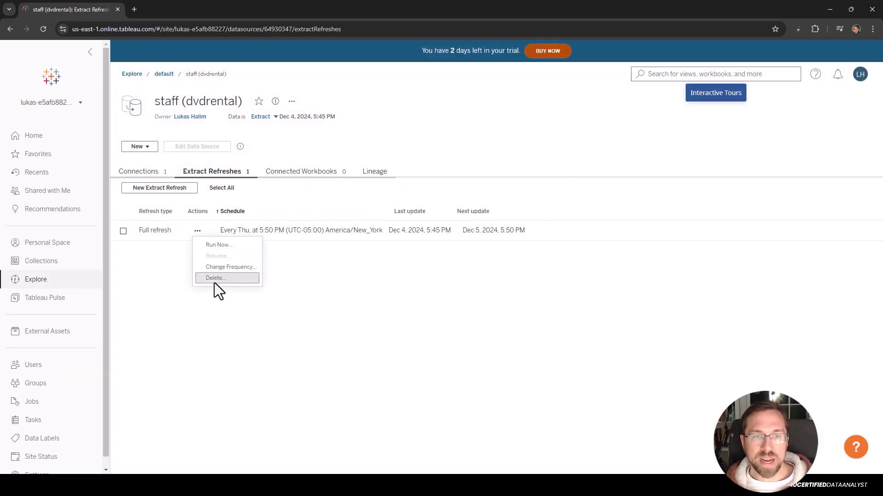
pyautogui.click(212, 246)
pyautogui.click(495, 281)
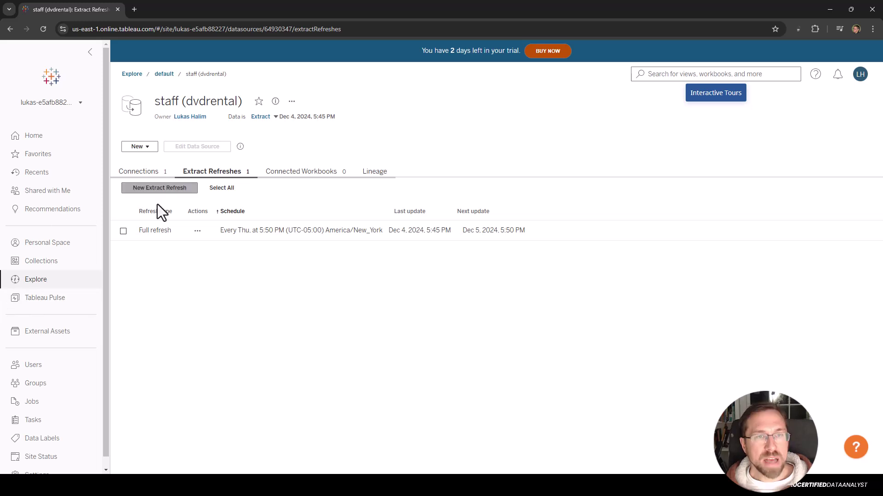
# Search the site Settings page for 'extract' to locate Extract Refresh and Flow Run Monitoring
pyautogui.scroll(-1, 58, 429)
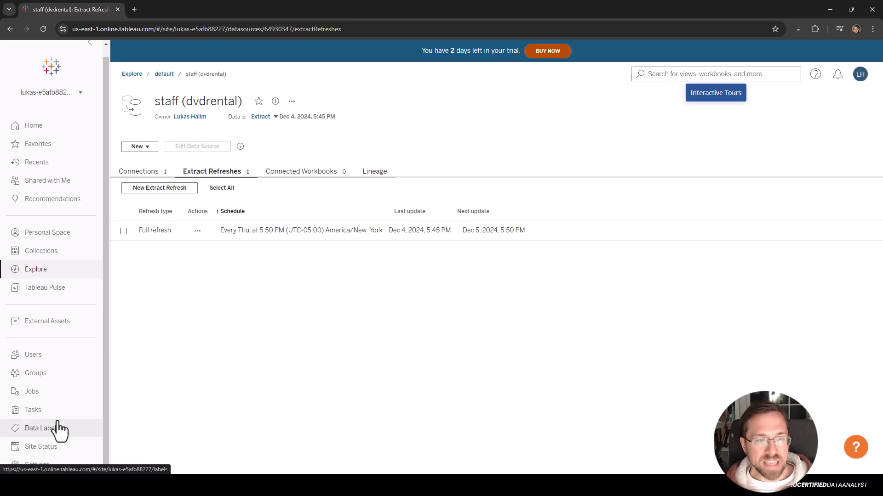
pyautogui.click(40, 447)
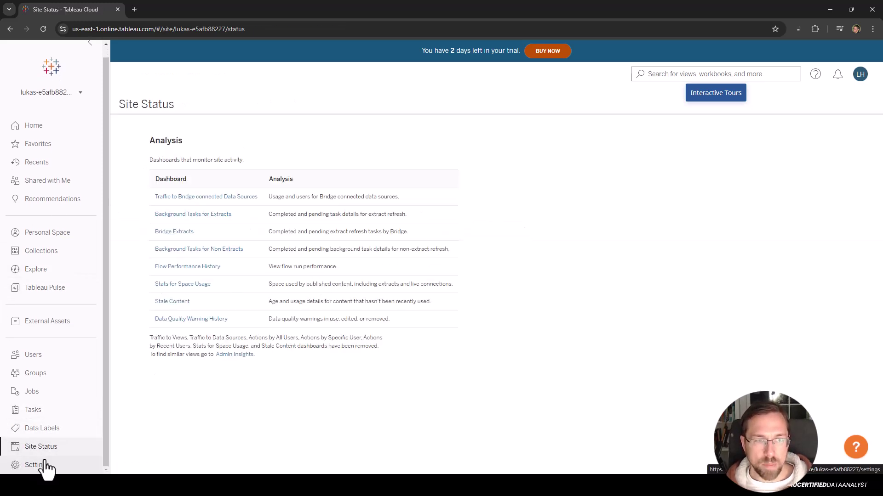
pyautogui.click(40, 465)
pyautogui.scroll(-7, 276, 271)
pyautogui.scroll(-20, 287, 280)
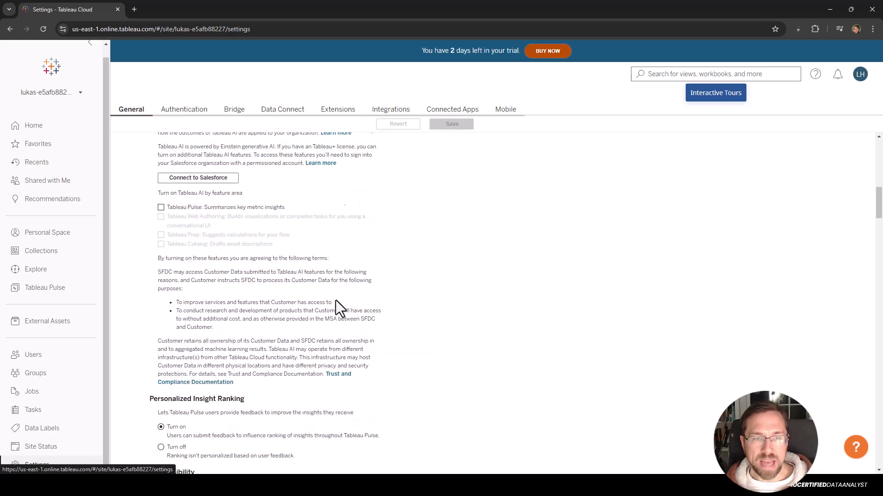
pyautogui.hotkey('ctrl', 'f')
pyautogui.write('extract')
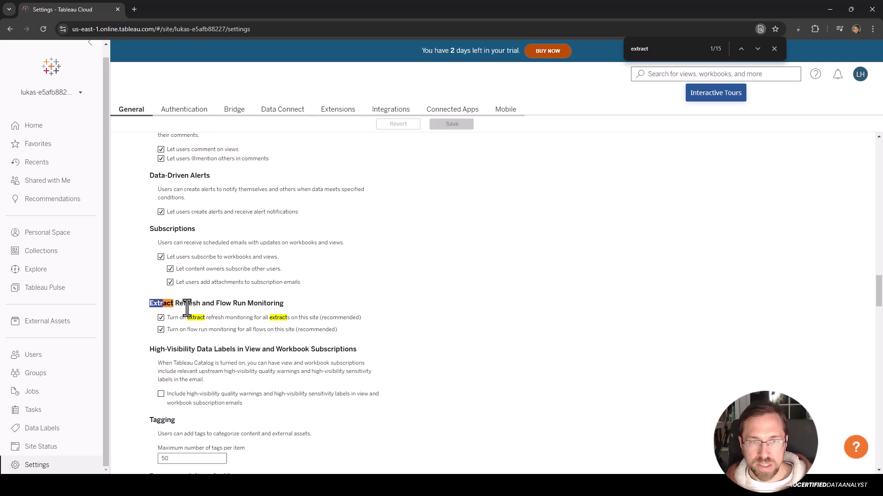
pyautogui.moveTo(186, 309); pyautogui.dragTo(340, 327)
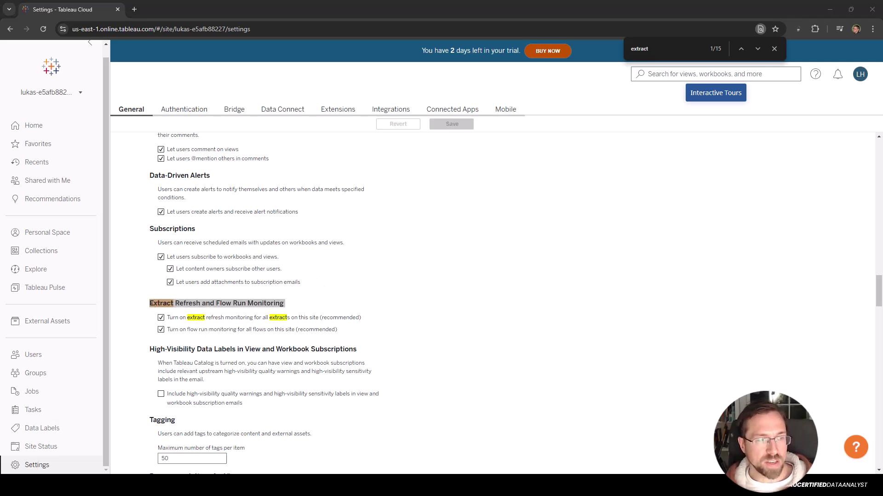
pyautogui.hotkey('alt', 'Tab')
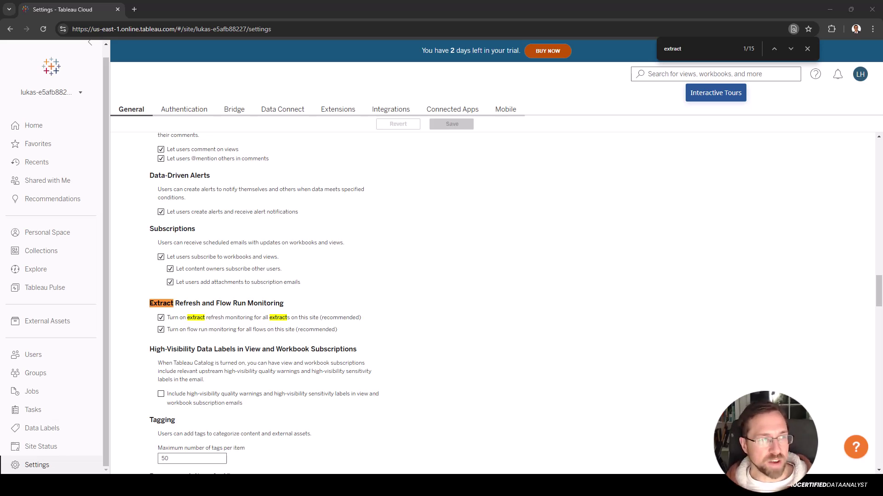
pyautogui.hotkey('alt', 'Tab')
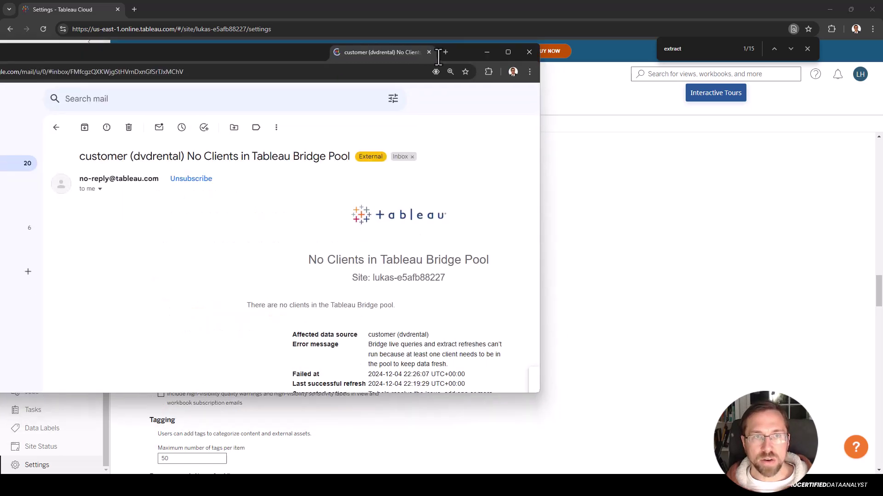
pyautogui.doubleClick(438, 58)
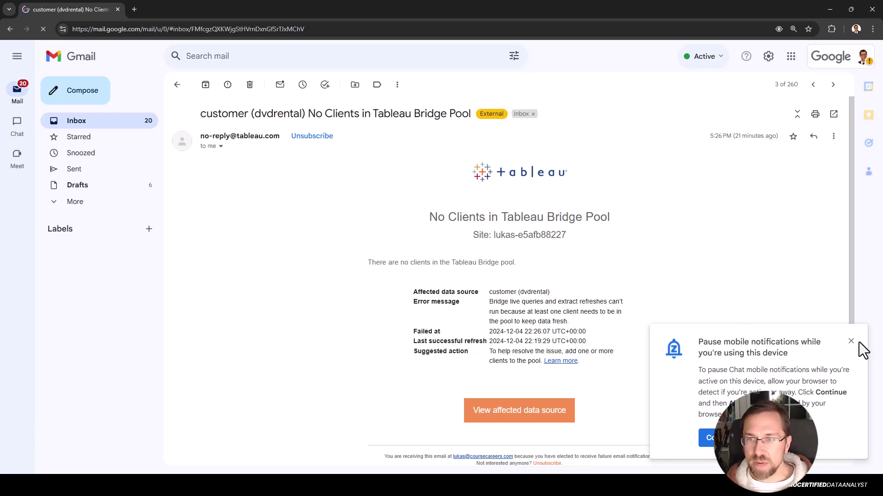
pyautogui.click(851, 341)
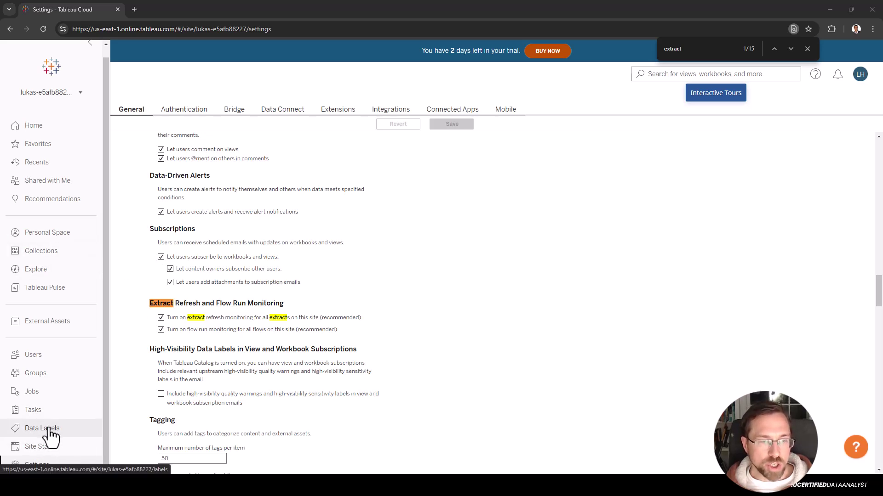
# Read the NO_POOLED_AGENTS_ASSIGNED error on the five failed Bridge Refresh jobs
pyautogui.click(60, 398)
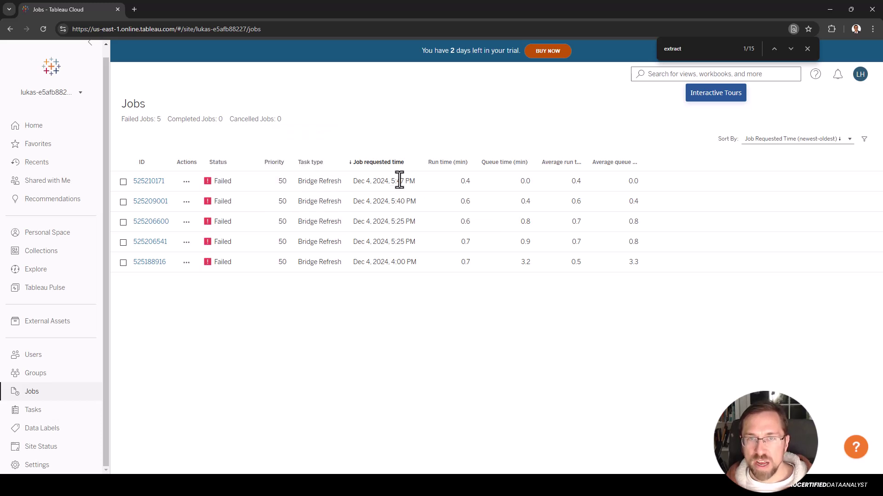
pyautogui.moveTo(209, 178)
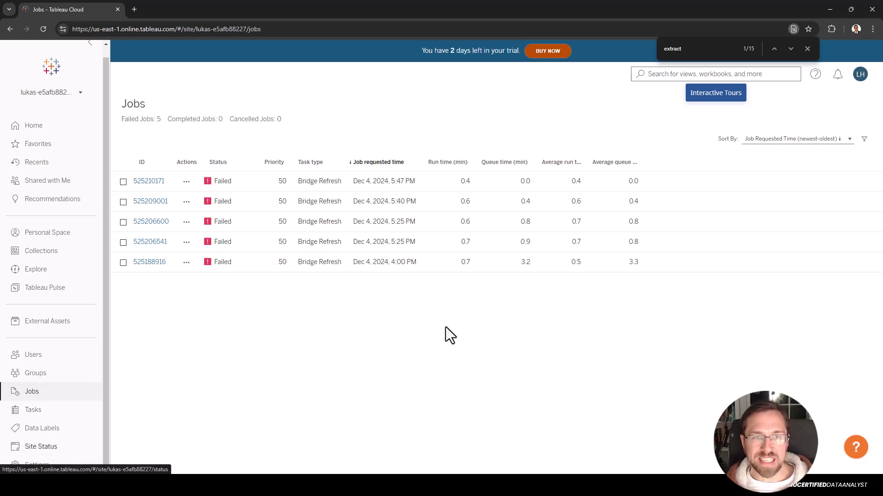
# Set the Background Tasks for Extracts Task filter to (All) and inspect the staff, film and customer runs
pyautogui.click(34, 447)
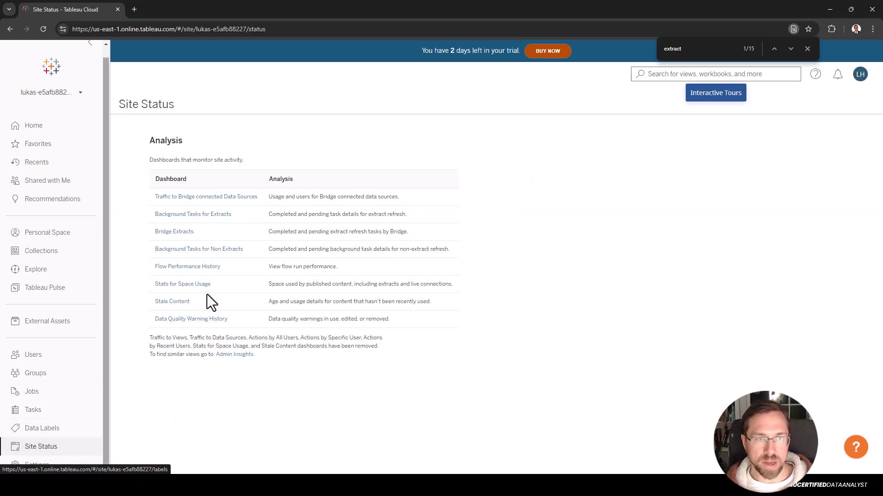
pyautogui.click(213, 214)
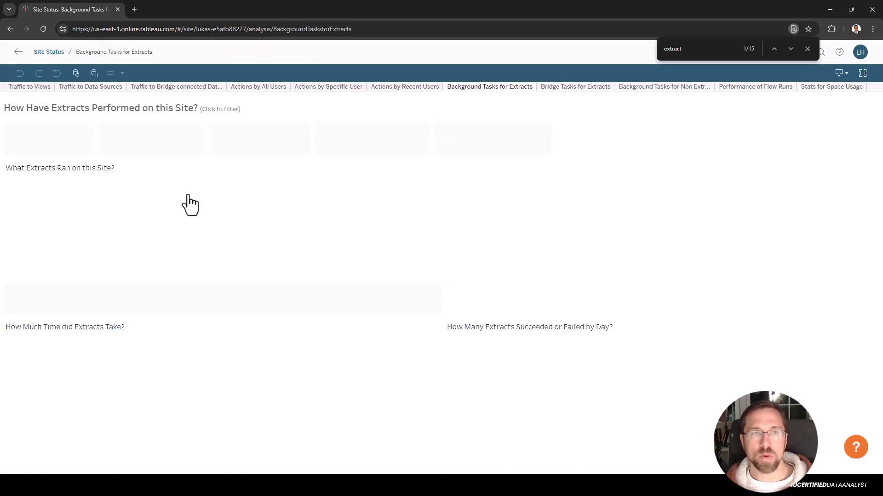
pyautogui.click(104, 145)
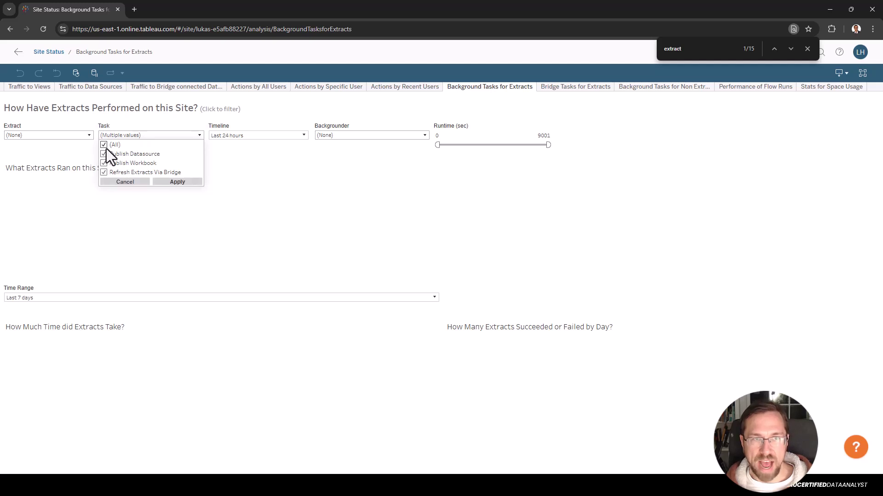
pyautogui.click(177, 182)
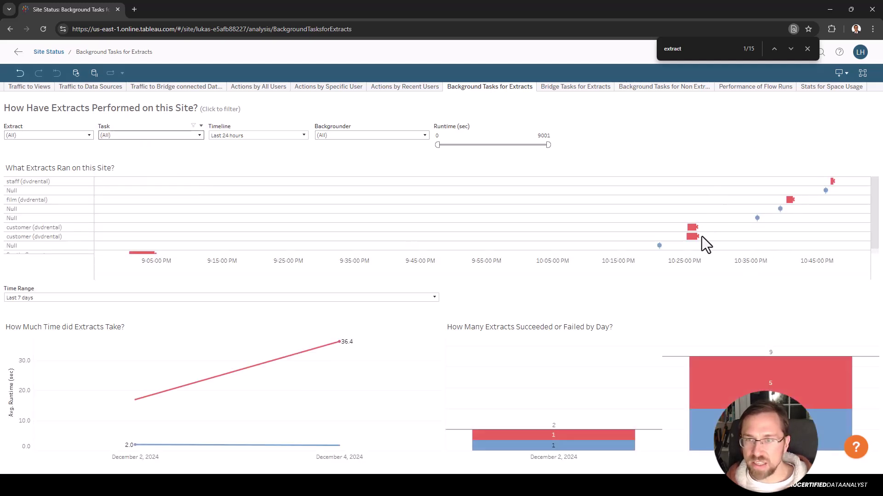
pyautogui.moveTo(689, 240)
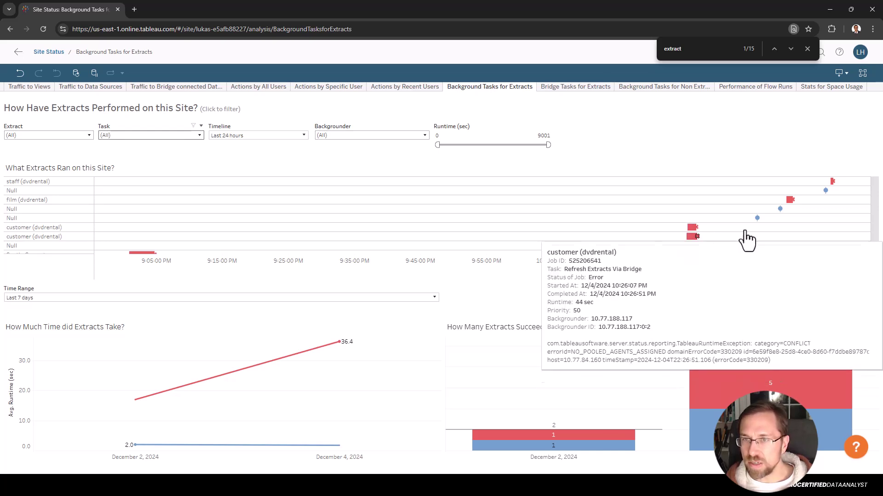
pyautogui.moveTo(786, 208)
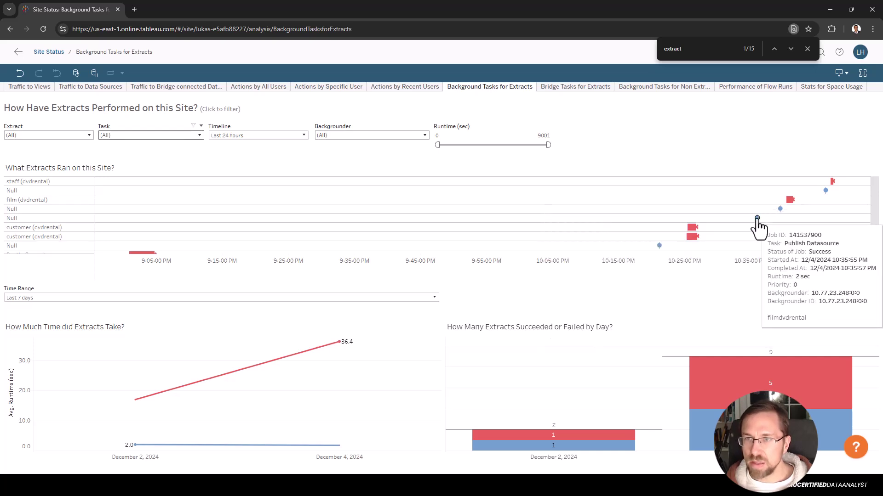